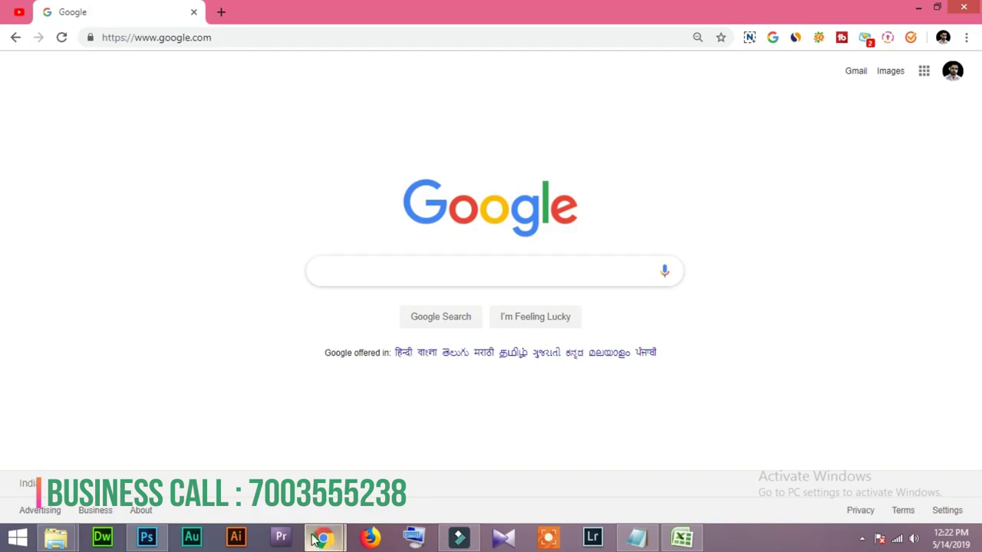
- Switch to the Google Ads browser window and start a new campaign
mouse_move(324, 537)
left_click(387, 460)
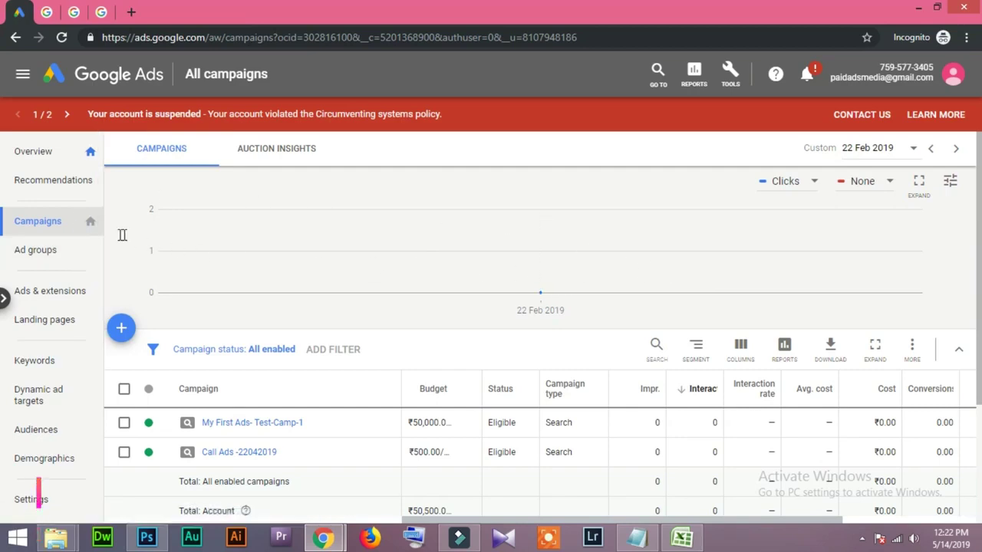
left_click(122, 328)
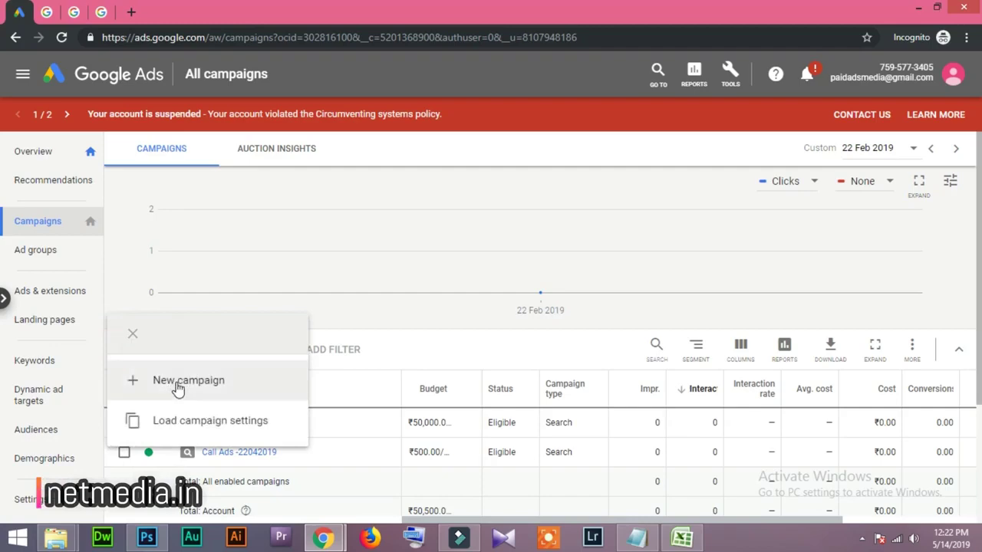
left_click(176, 384)
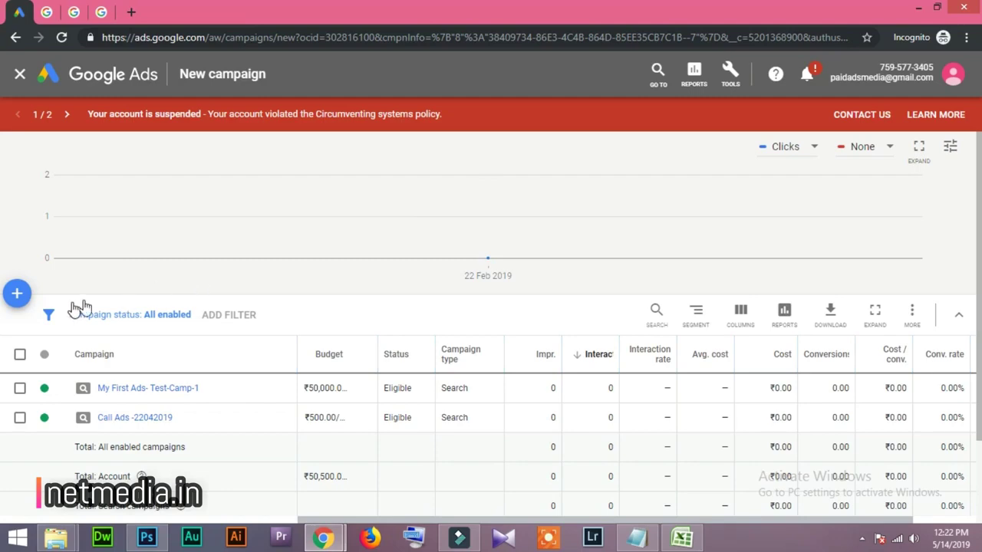
- Choose to create the campaign without a goal's guidance and select Search as the campaign type
scroll(772, 345, "down", 2)
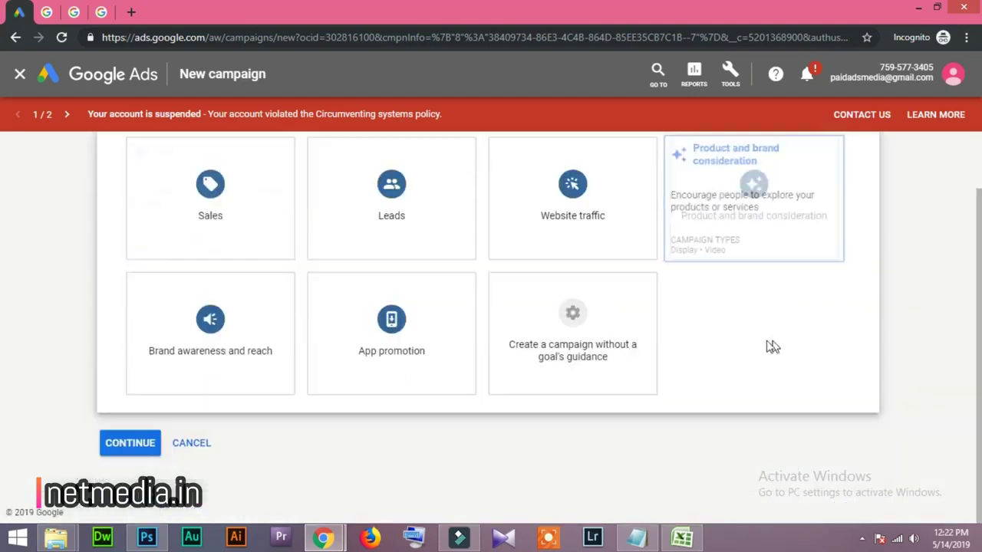
left_click(541, 333)
left_click(522, 315)
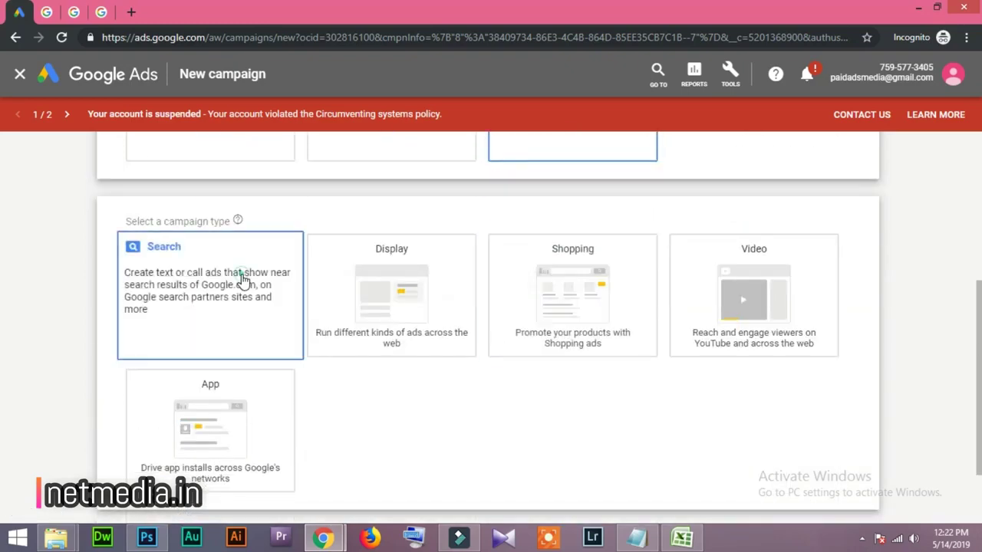
left_click(202, 346)
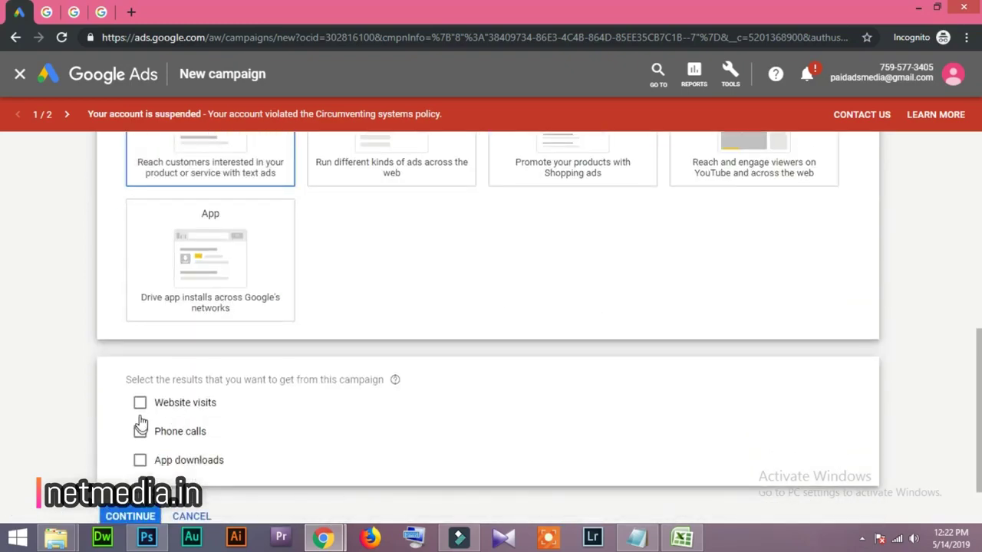
left_click(141, 409)
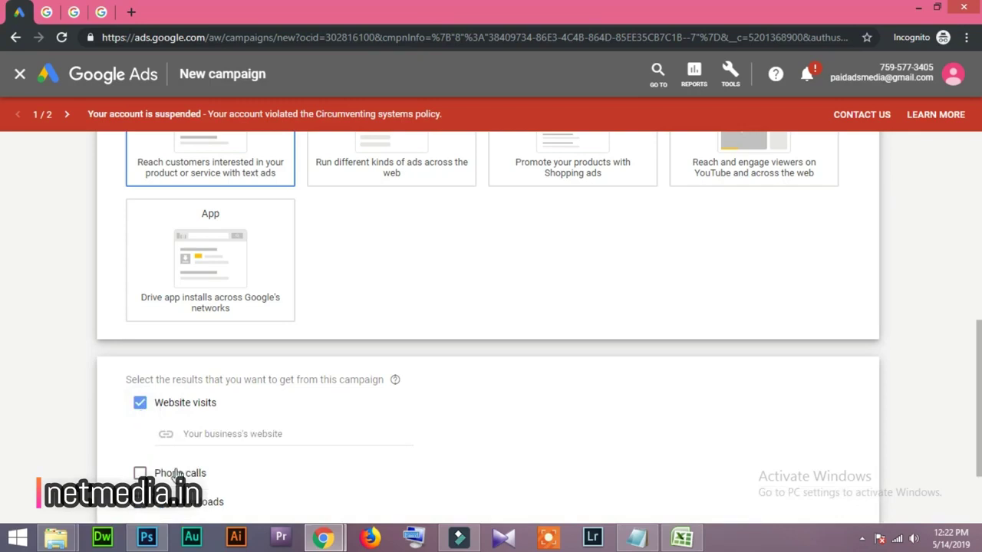
left_click(192, 433)
left_click_drag(205, 37, 61, 42)
key("ctrl+c")
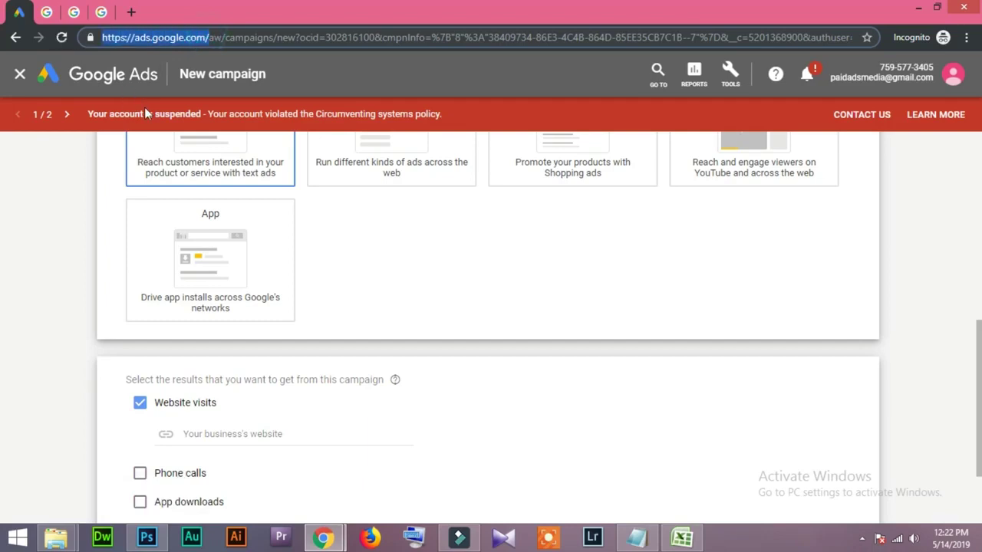
left_click(228, 436)
key("ctrl+v")
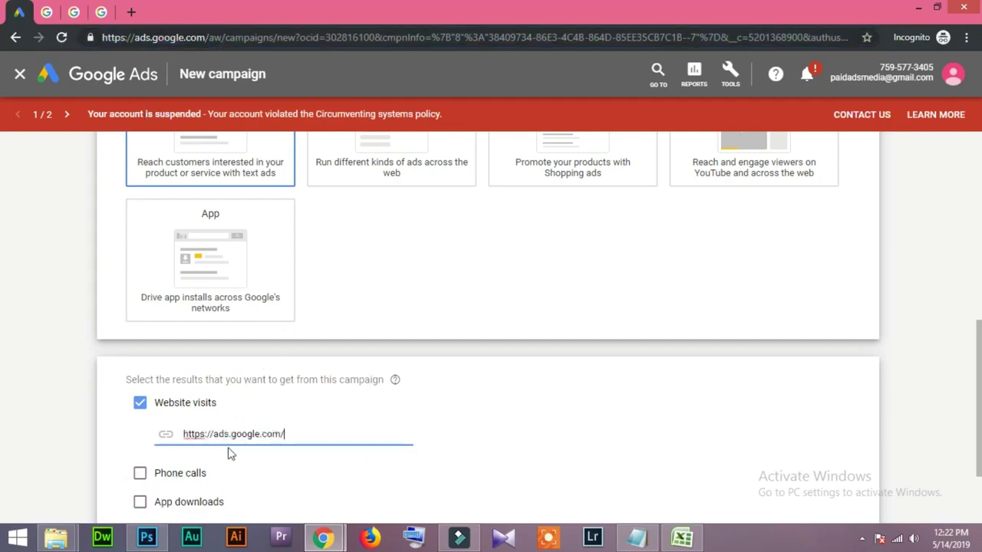
double_click(218, 432)
key("BackSpace")
left_click(281, 436)
scroll(4, 419, "down", 2)
left_click(130, 443)
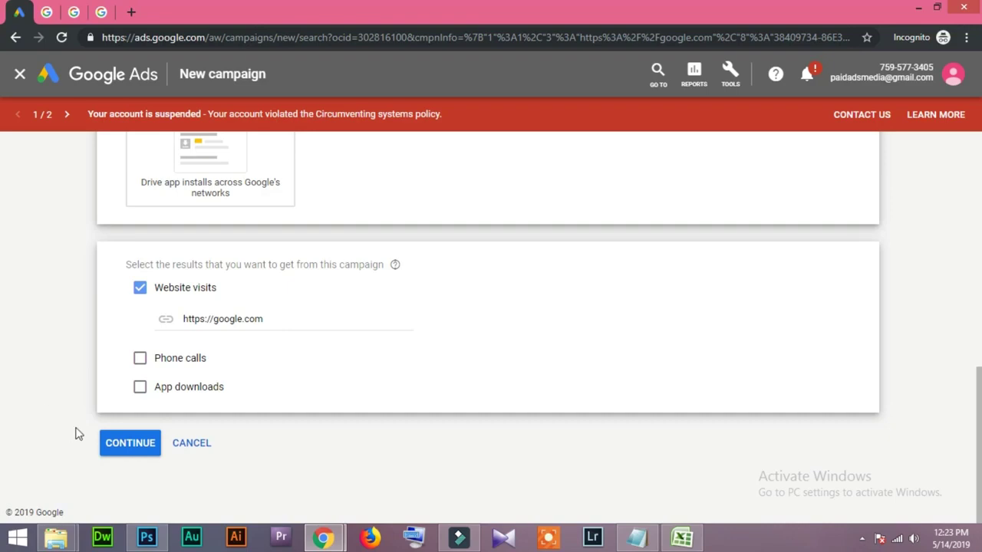
left_click(133, 441)
left_click(130, 451)
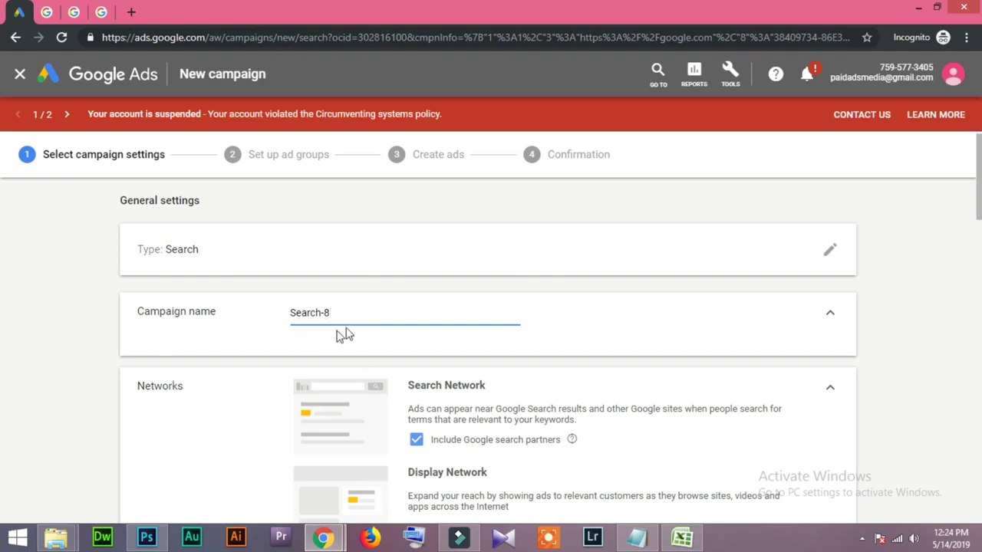
- Exclude Google search partners and the Google Display Network from the campaign's networks
scroll(348, 315, "down", 3)
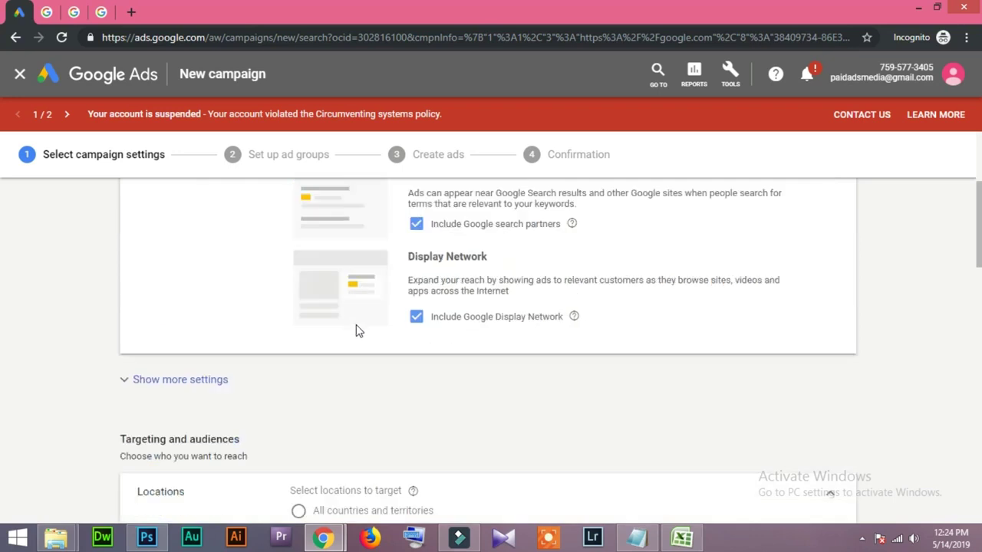
left_click(417, 224)
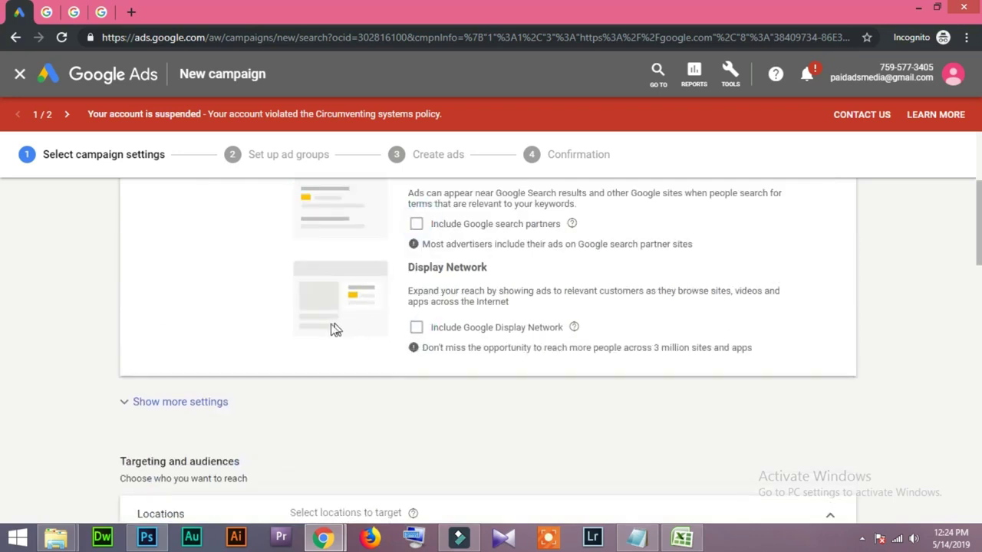
scroll(333, 328, "up", 2)
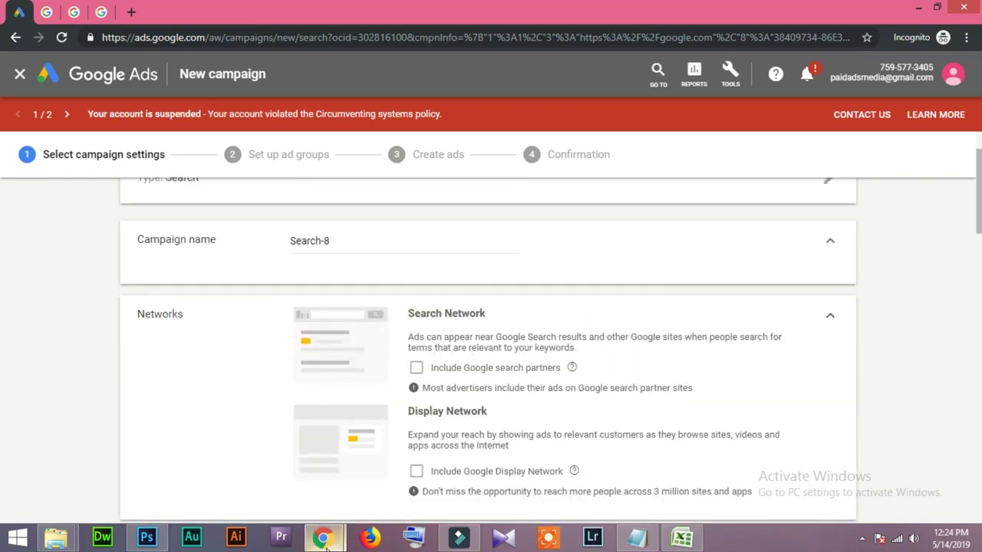
- View the Google home page in the other browser window and return to the campaign settings
mouse_move(323, 537)
left_click(314, 472)
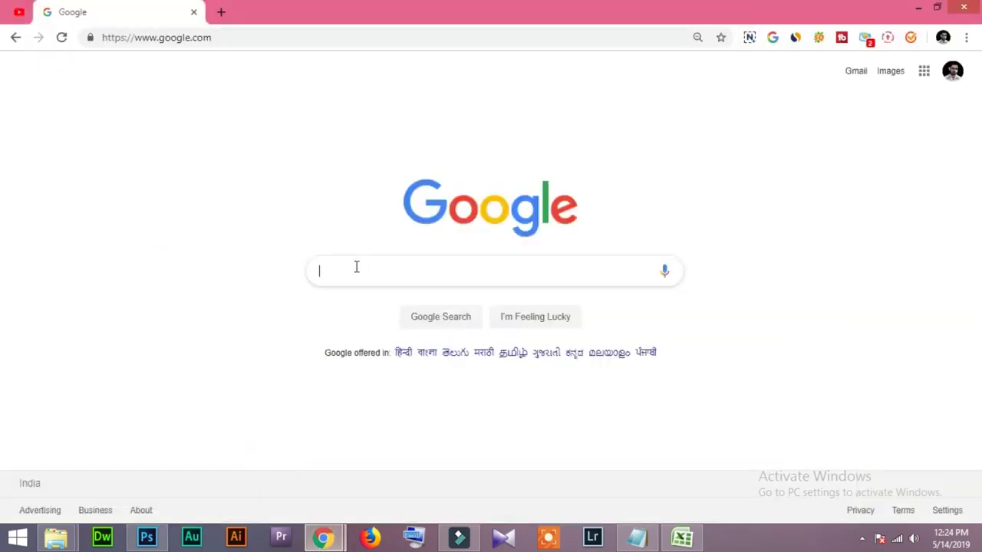
left_click(354, 266)
left_click(217, 254)
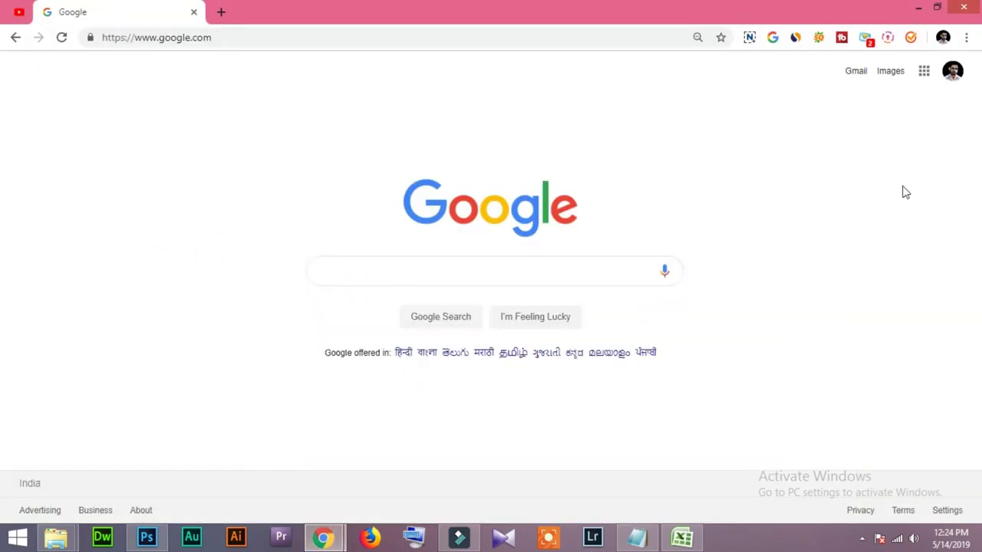
left_click(343, 531)
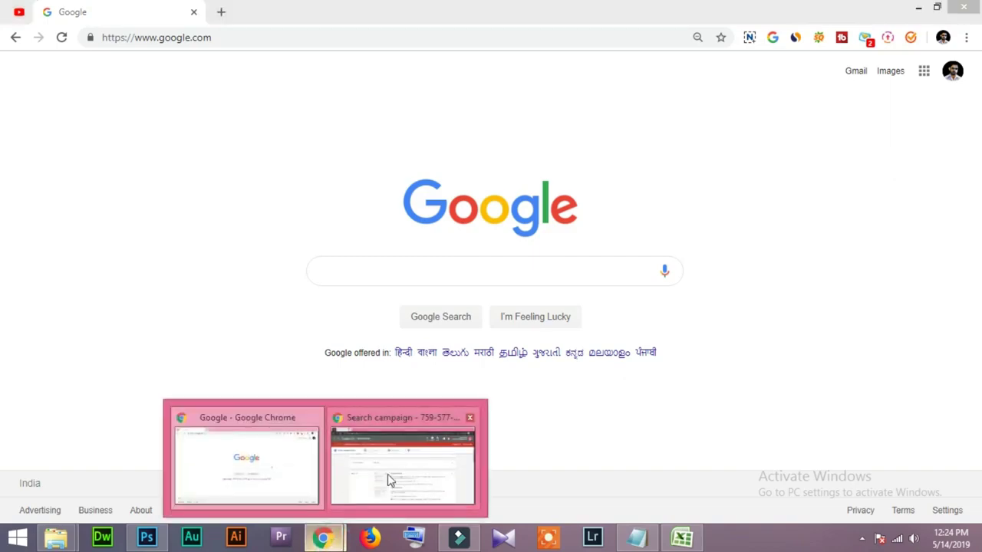
left_click(388, 472)
- Try an average daily budget of 30000 for the campaign and clear the entry
scroll(169, 362, "down", 9)
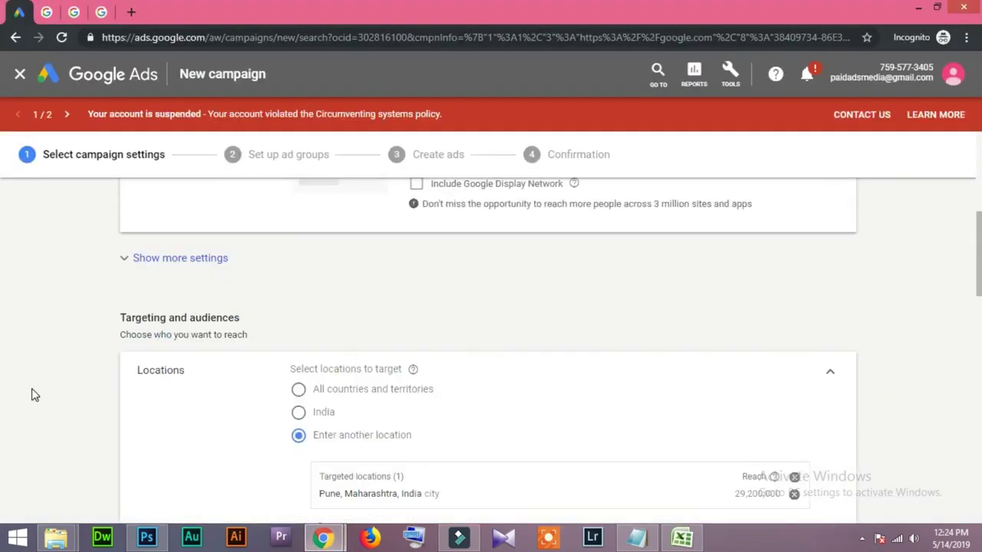
scroll(211, 402, "down", 1)
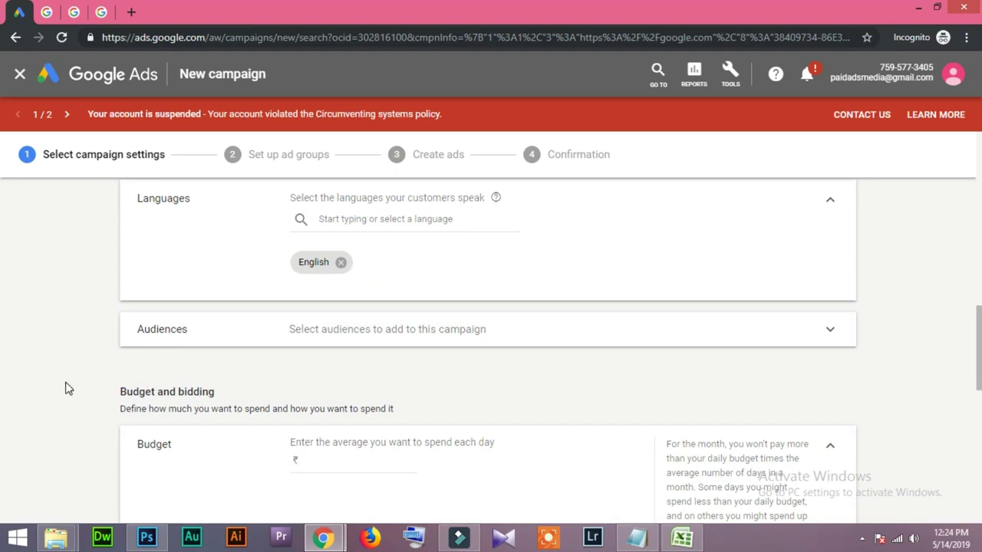
scroll(70, 388, "down", 2)
left_click(331, 320)
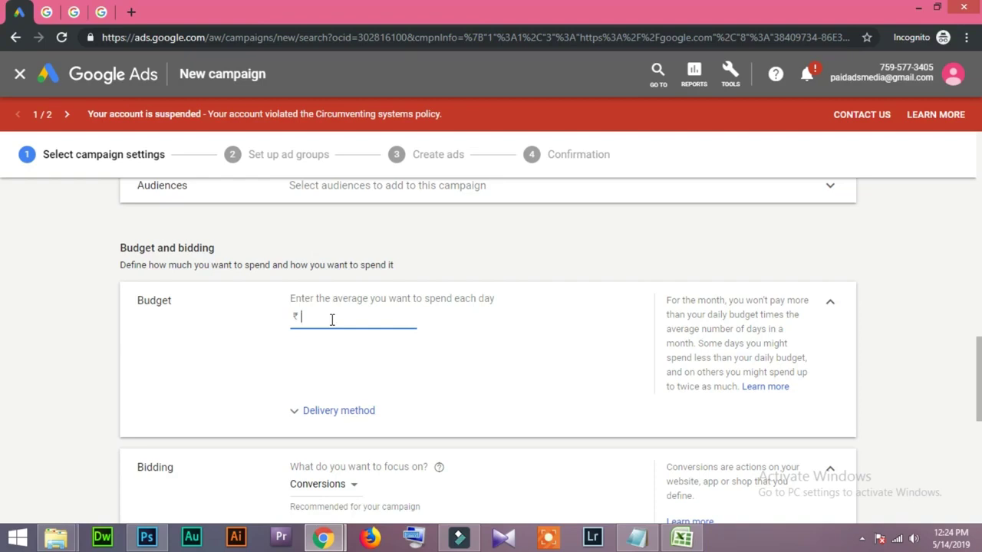
type("30000")
left_click_drag(332, 319, 274, 319)
key("BackSpace")
left_click(74, 363)
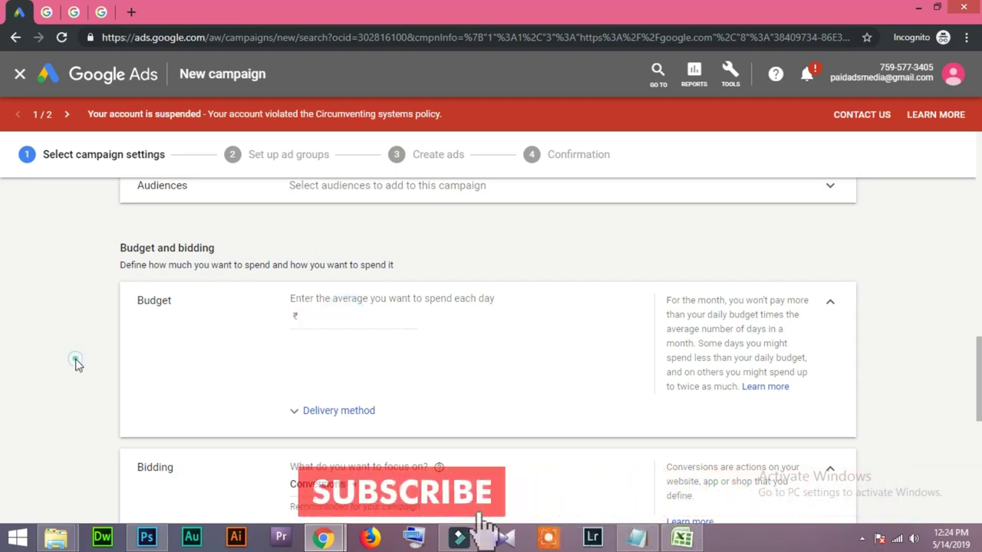
scroll(77, 371, "down", 2)
scroll(77, 368, "up", 2)
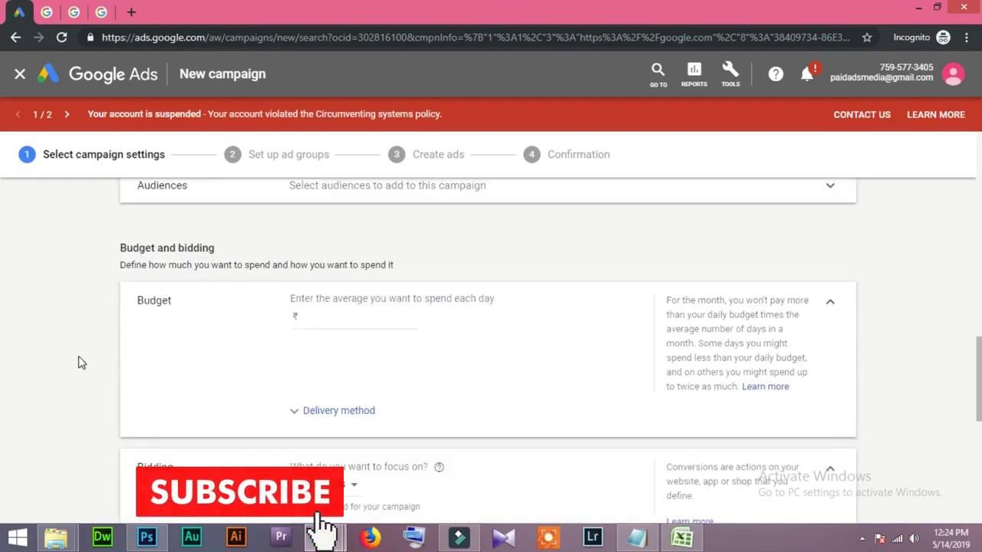
- Set the campaign's average daily budget to ₹50000
left_click(313, 328)
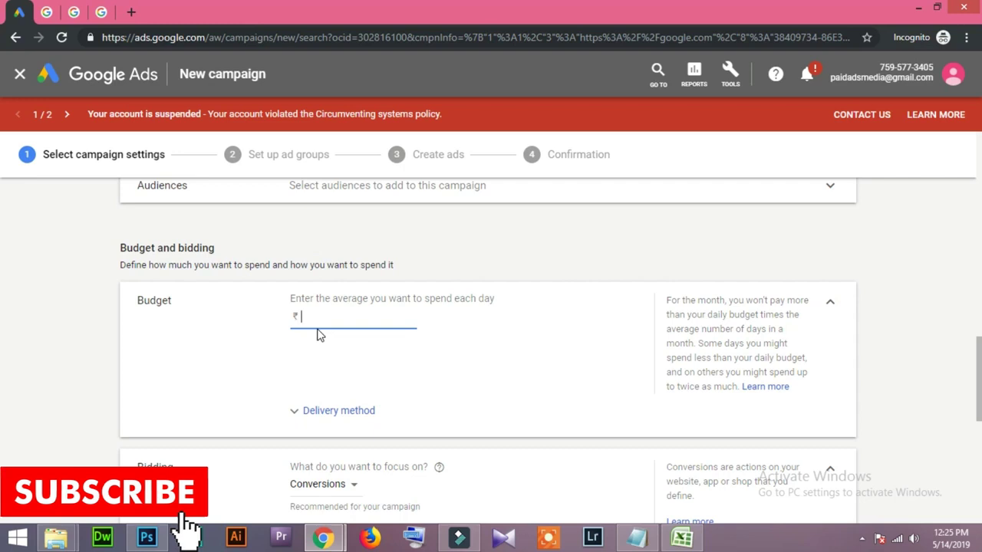
type("5000")
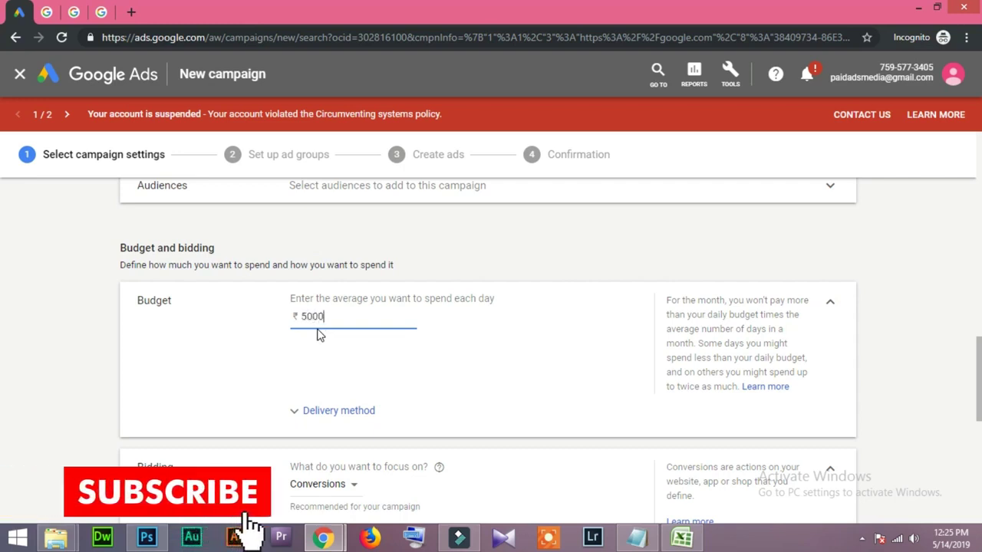
type("0")
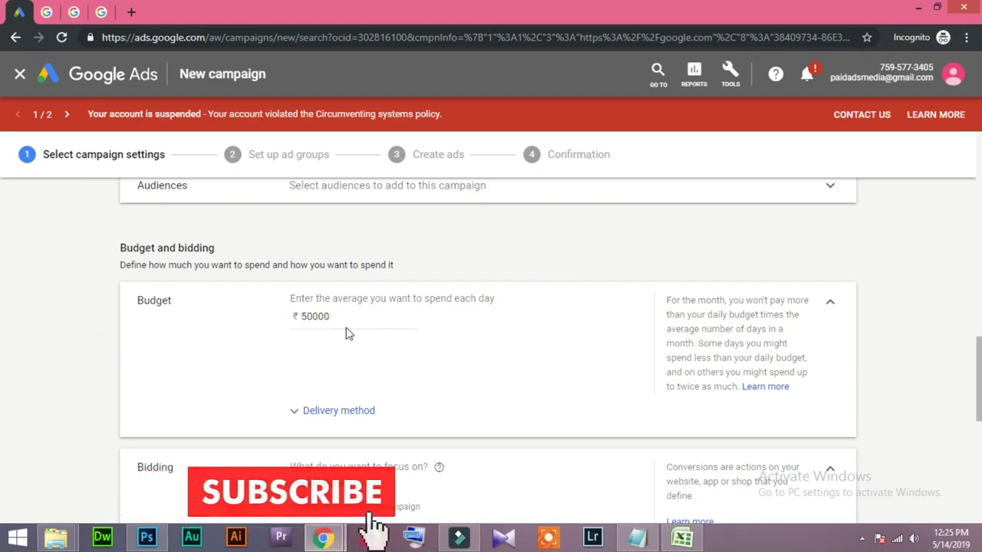
left_click(34, 395)
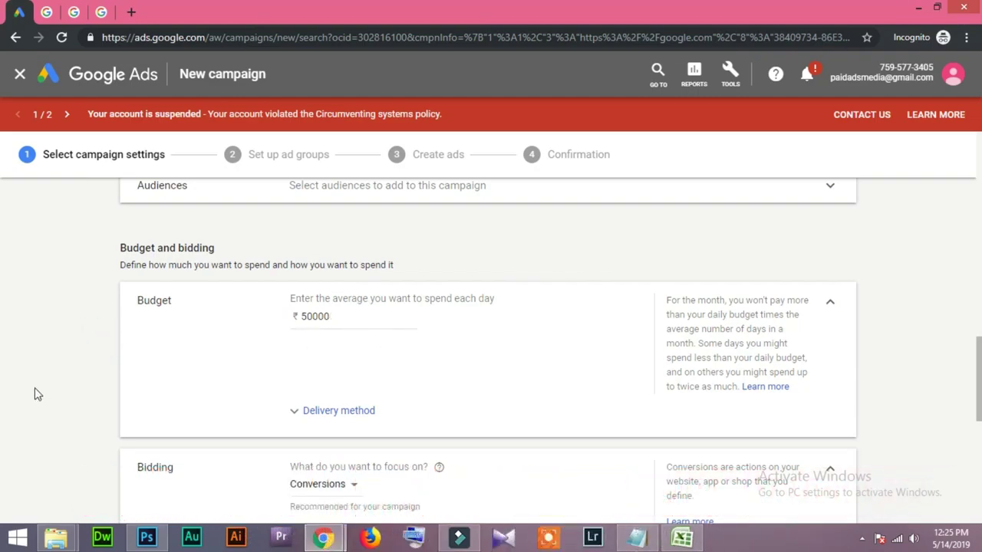
- Change the campaign's bidding focus to Clicks
scroll(34, 394, "down", 2)
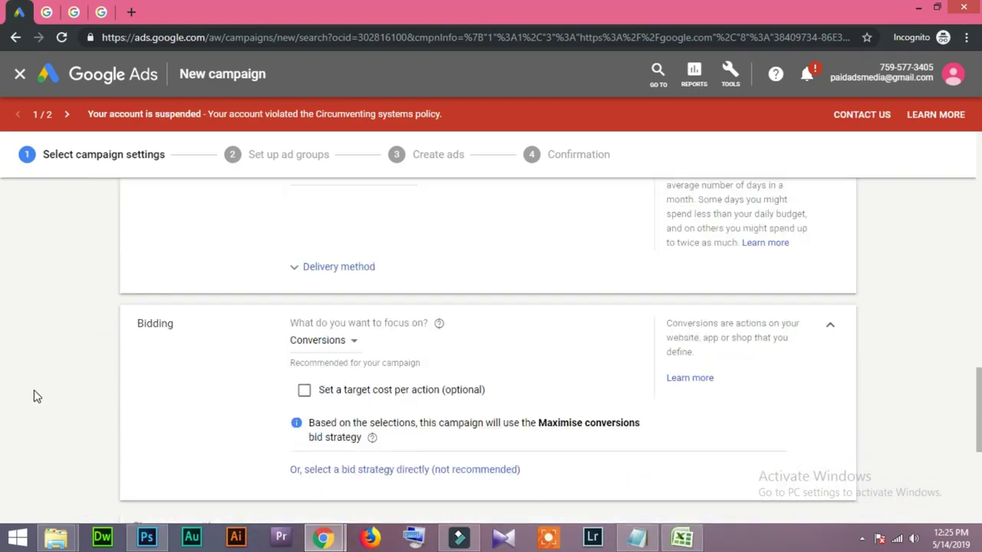
left_click(348, 349)
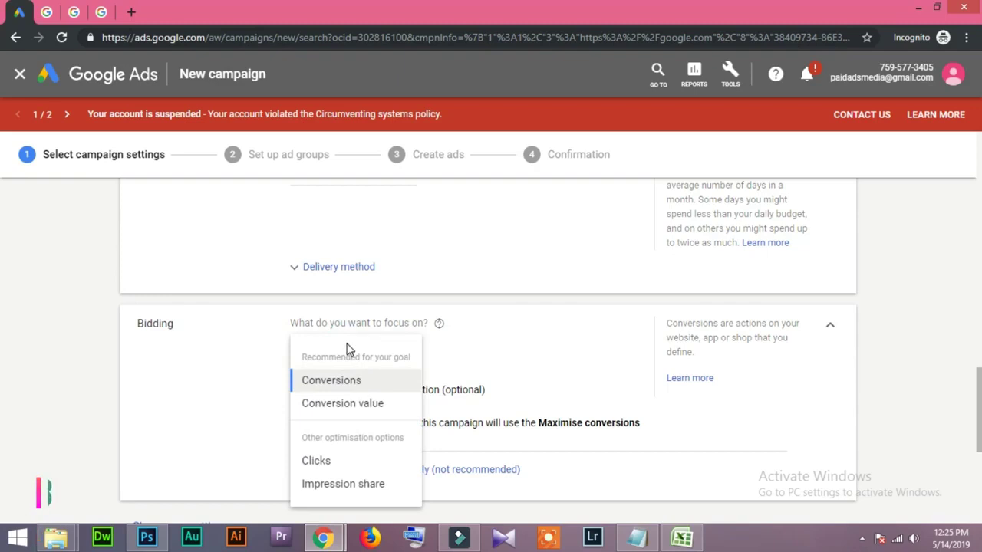
mouse_move(328, 468)
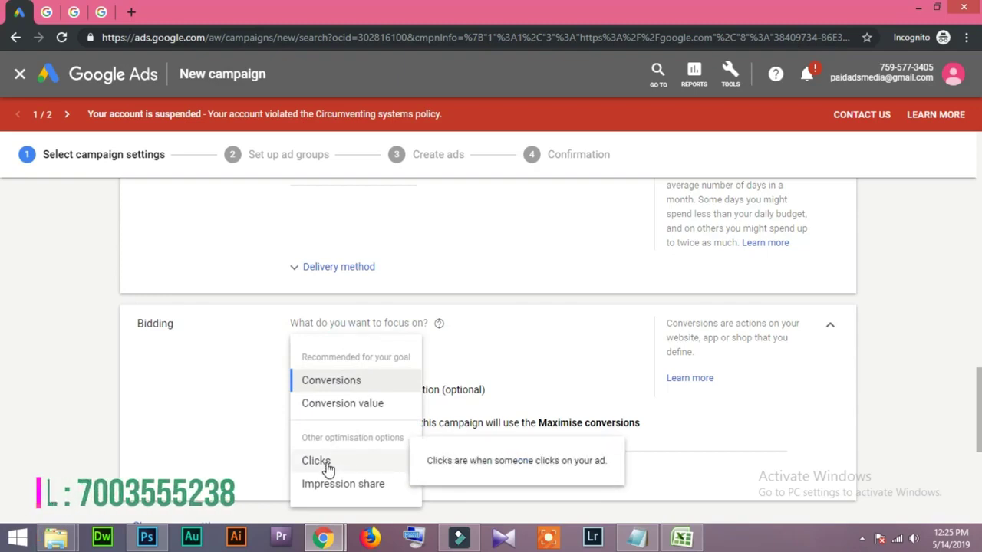
left_click(316, 461)
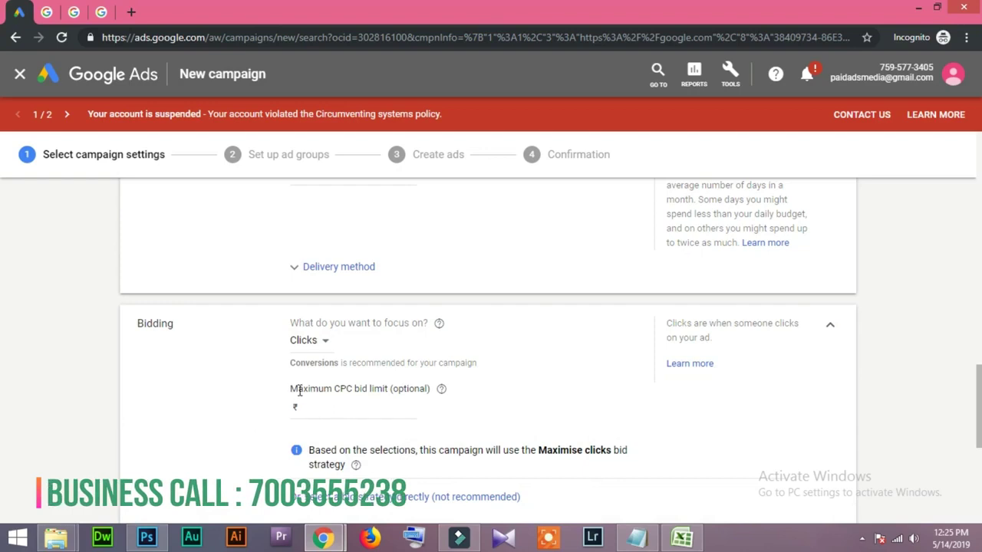
left_click_drag(388, 389, 291, 386)
left_click(232, 393)
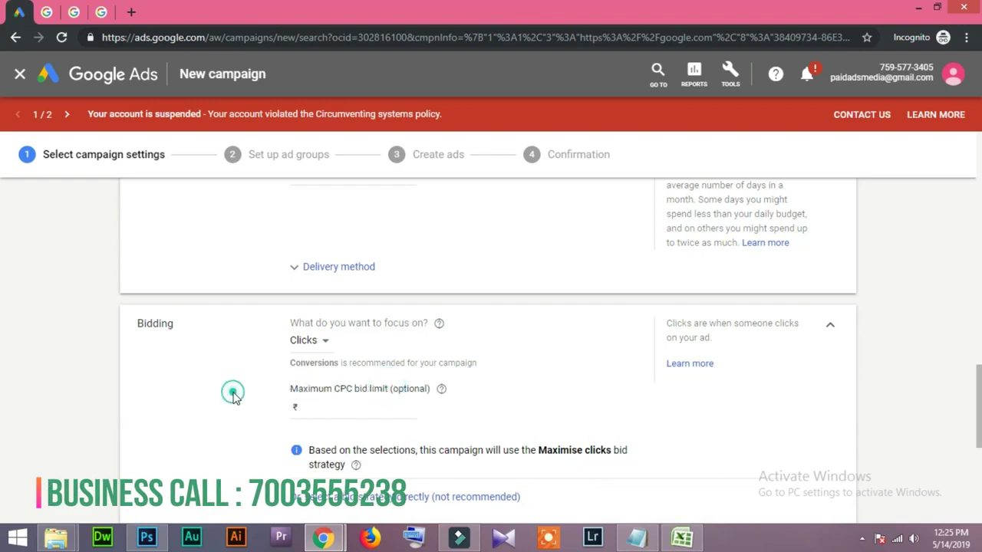
- Try a maximum CPC bid limit of ₹500 and clear the entry
left_click(346, 410)
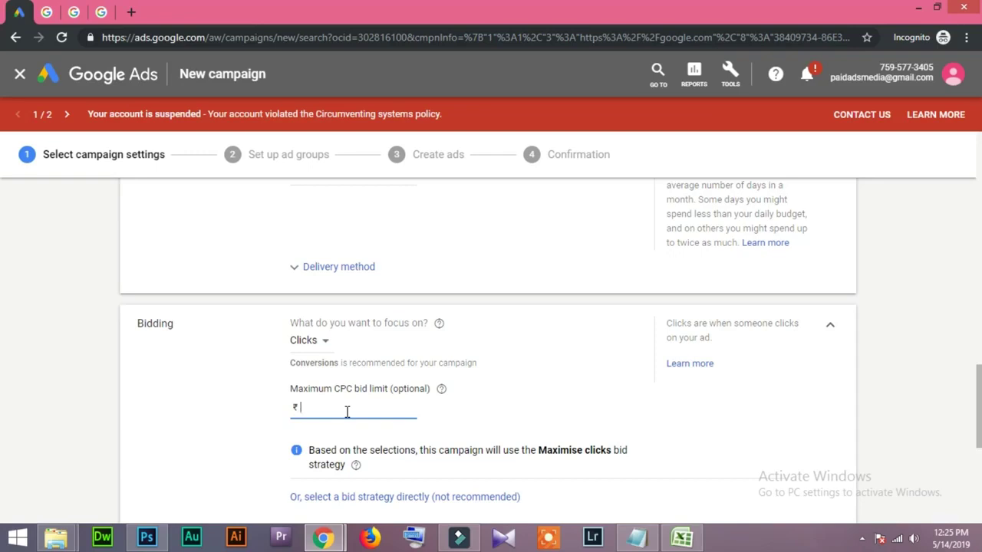
type("500")
left_click(228, 434)
left_click(341, 408)
left_click_drag(314, 410, 296, 406)
left_click(207, 445)
left_click(345, 406)
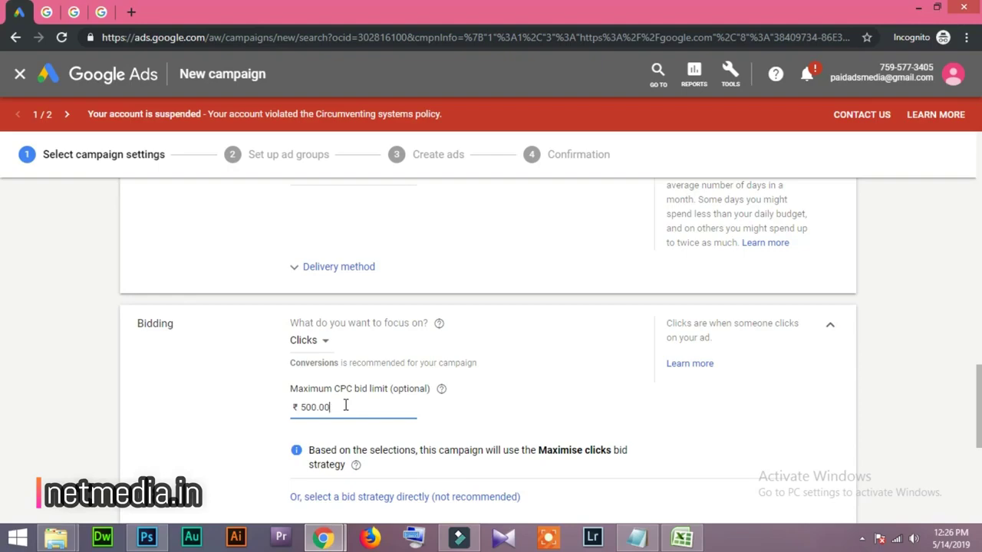
left_click(313, 406)
key("shift+Left")
left_click_drag(355, 407, 289, 407)
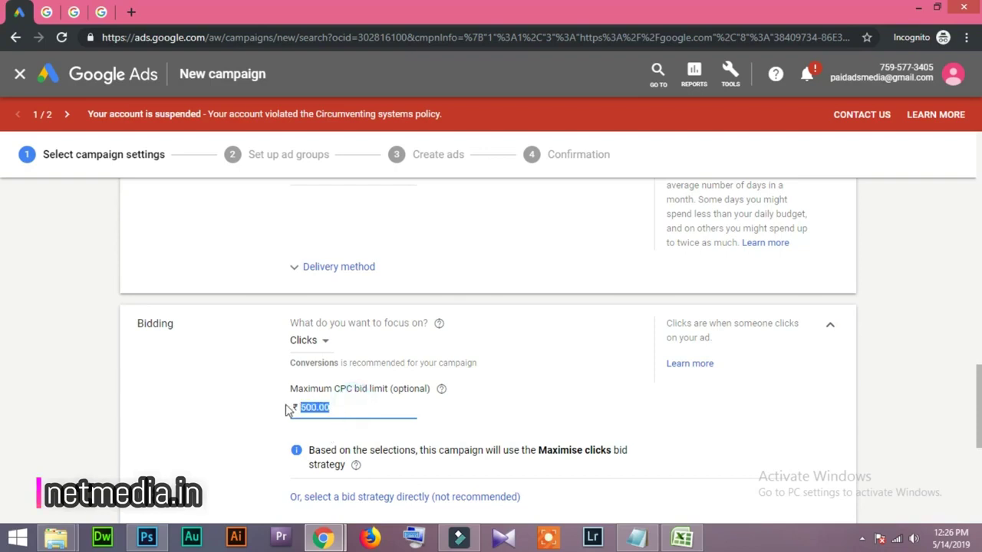
key("BackSpace")
left_click(248, 415)
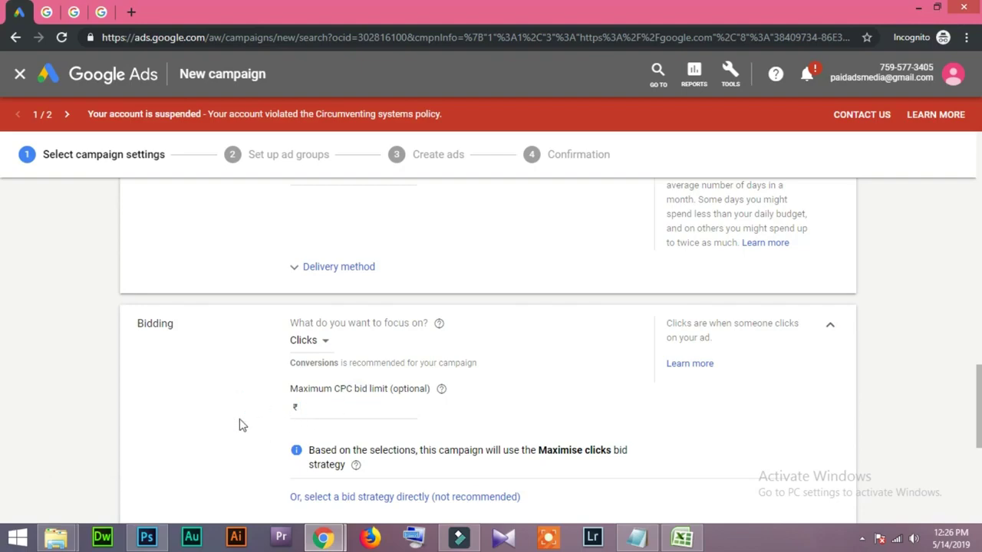
- Change the campaign's bidding focus from Clicks to Conversions
left_click(307, 340)
left_click(318, 379)
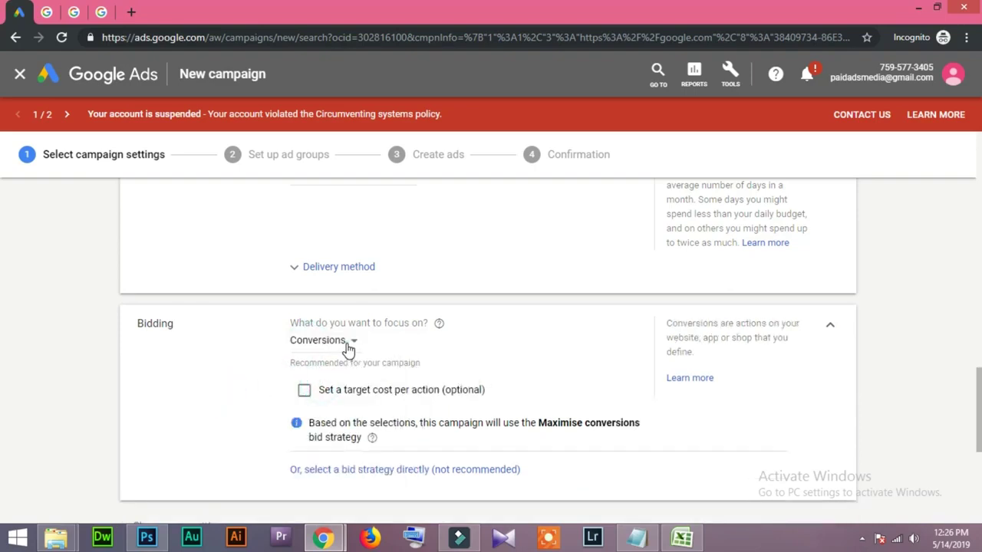
left_click(348, 343)
left_click(235, 374)
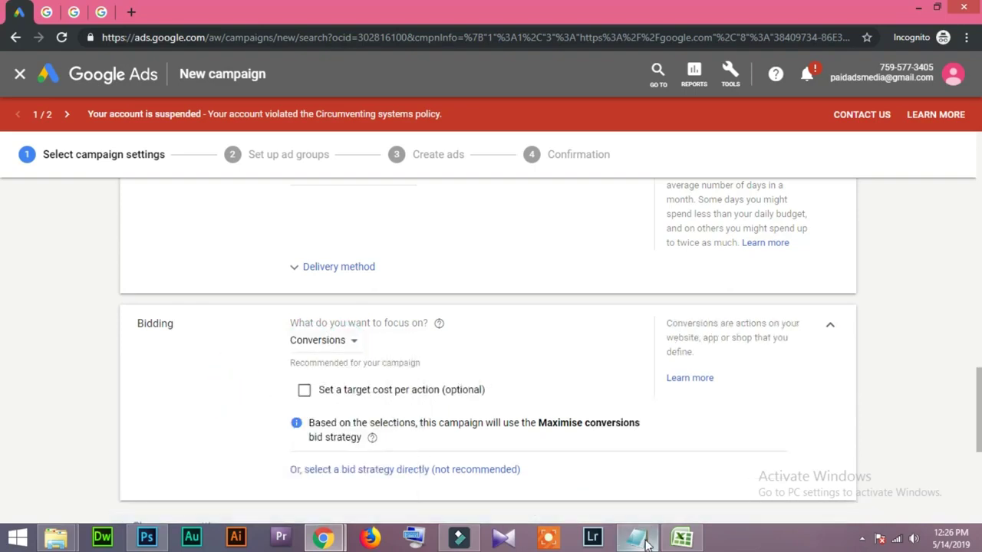
- Switch to the Notepad note, try the figures 20 and 40 below the title, clear them and return to Google Ads
left_click(645, 542)
key("Return")
type("20")
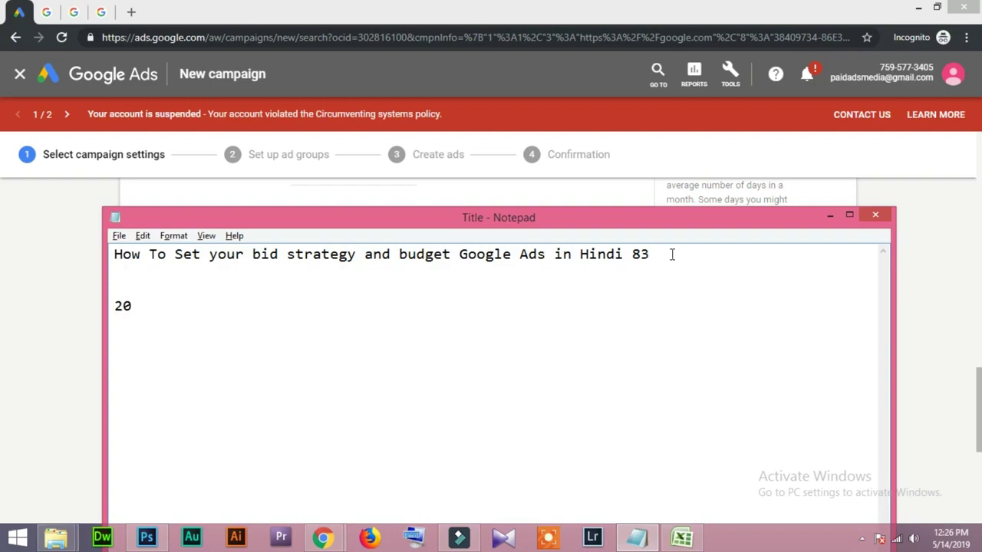
key("BackSpace")
key("shift+Left")
key("shift+Left")
type("40")
key("BackSpace")
key("BackSpace")
key("alt+Tab")
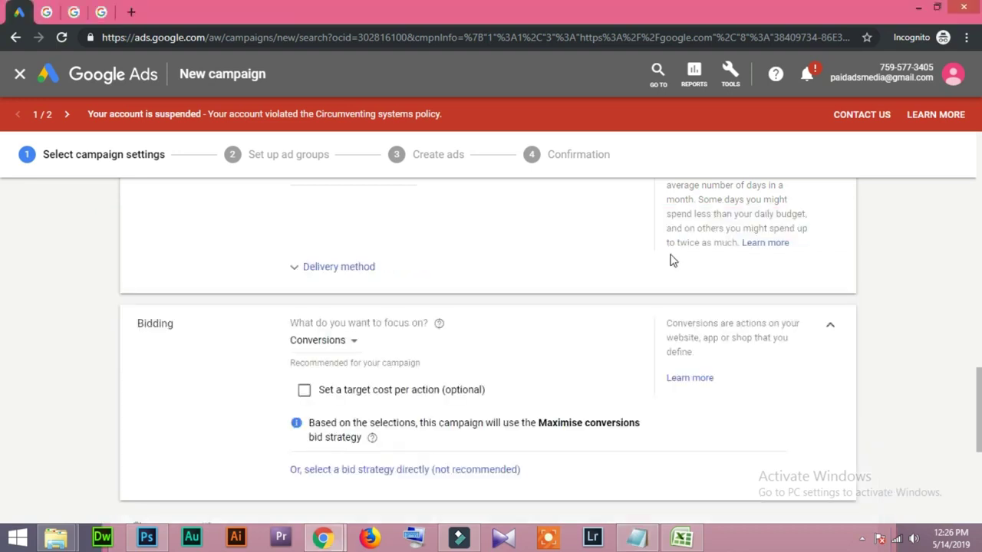
- Set the bidding focus to Clicks with a maximum CPC bid limit of ₹100
left_click(320, 344)
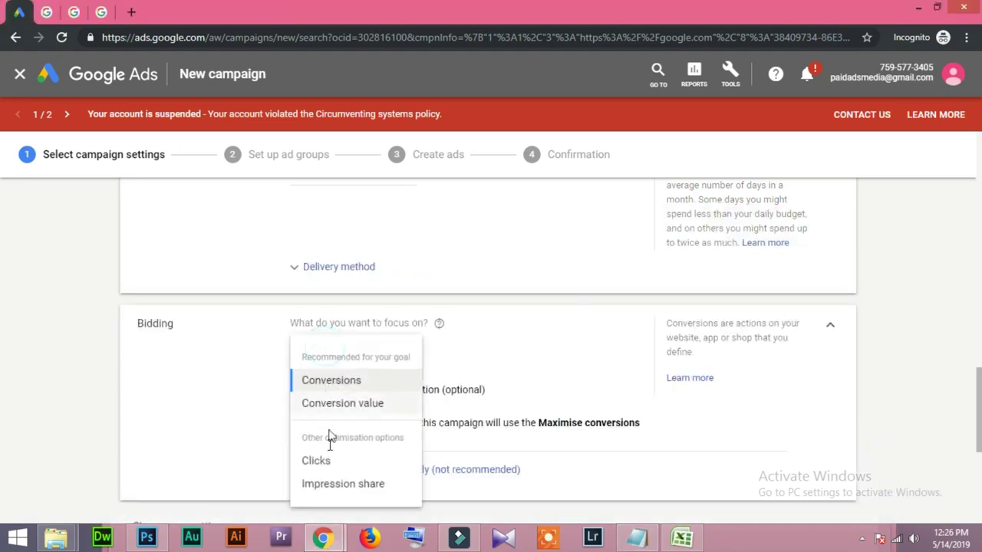
left_click(315, 460)
left_click(334, 406)
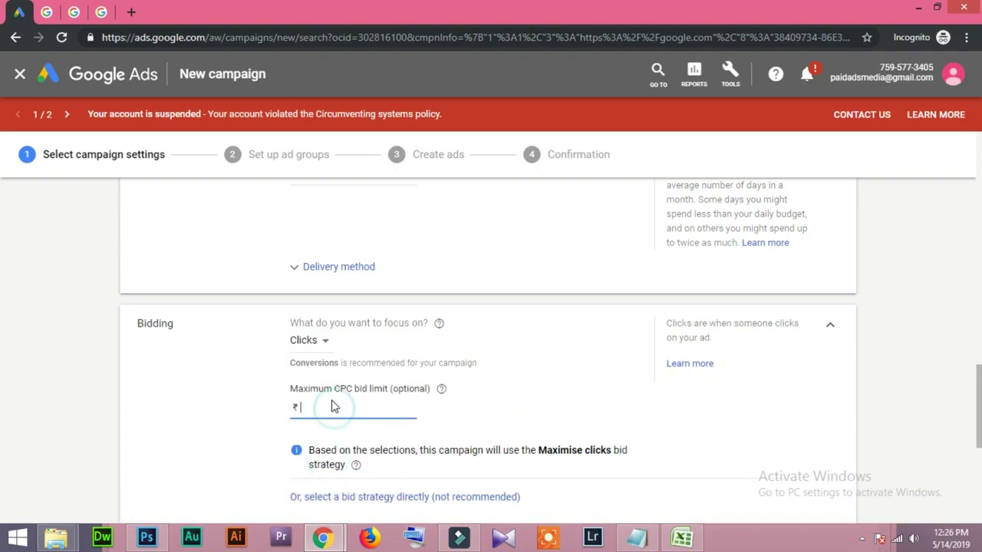
type("100")
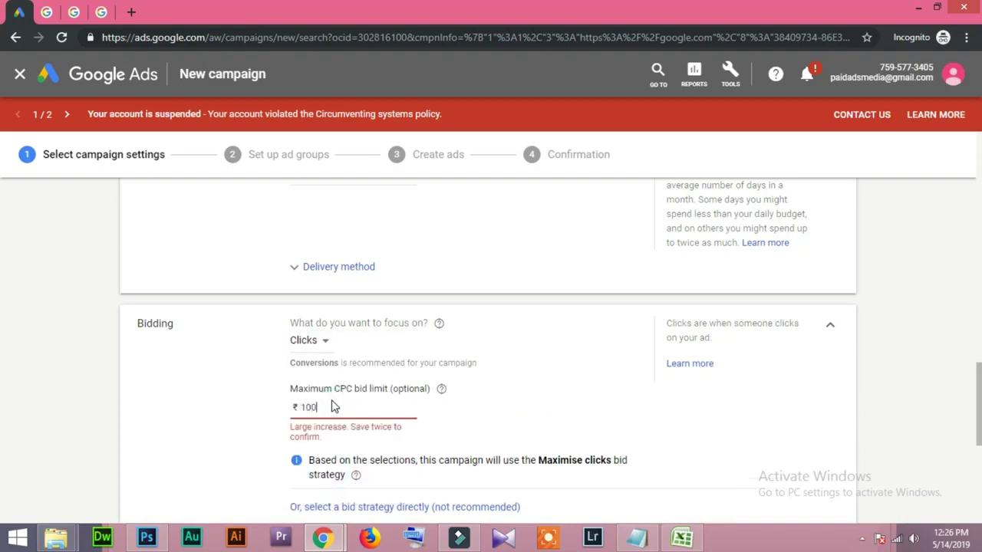
left_click(238, 414)
key("alt+Tab")
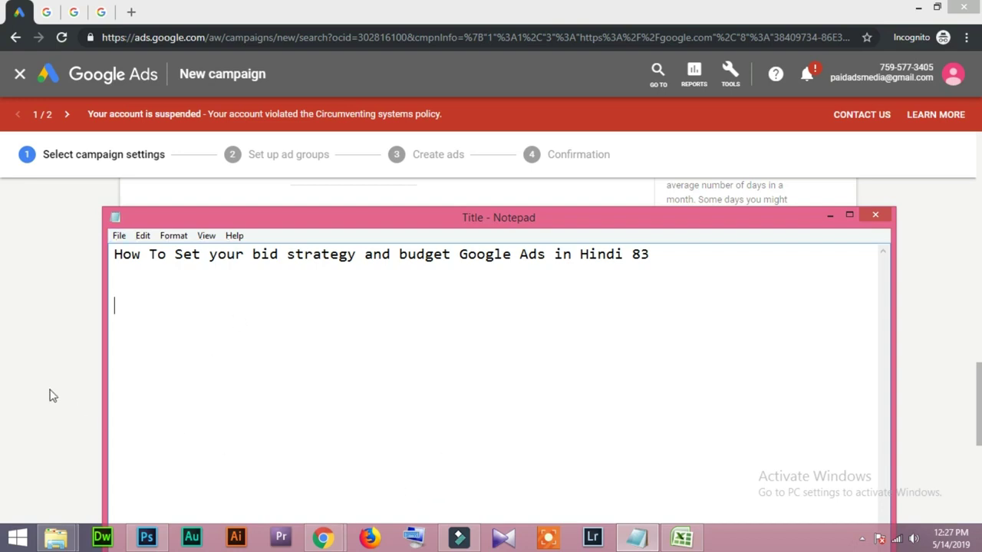
left_click(38, 362)
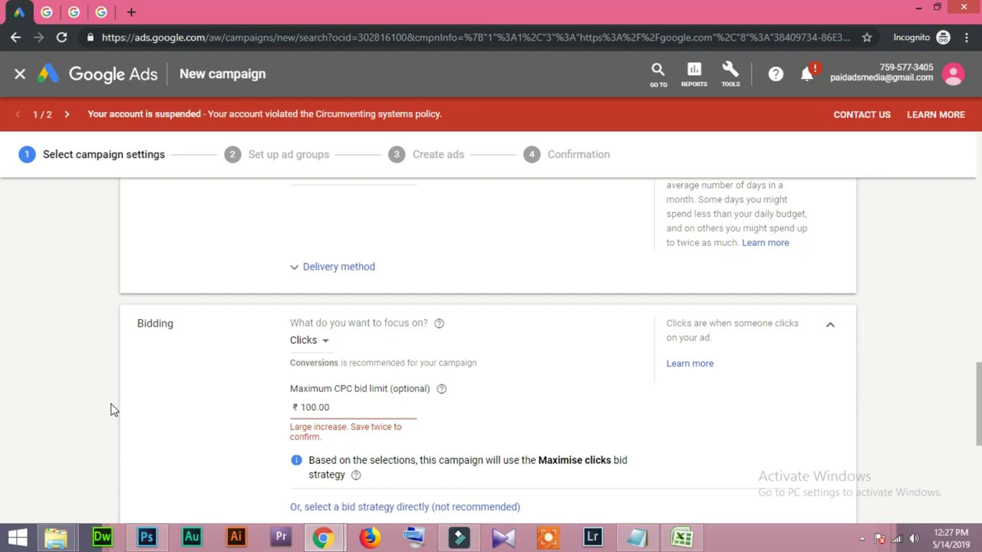
- Set the bidding focus to Conversions, and try the optional target cost per action before turning it off again
double_click(340, 407)
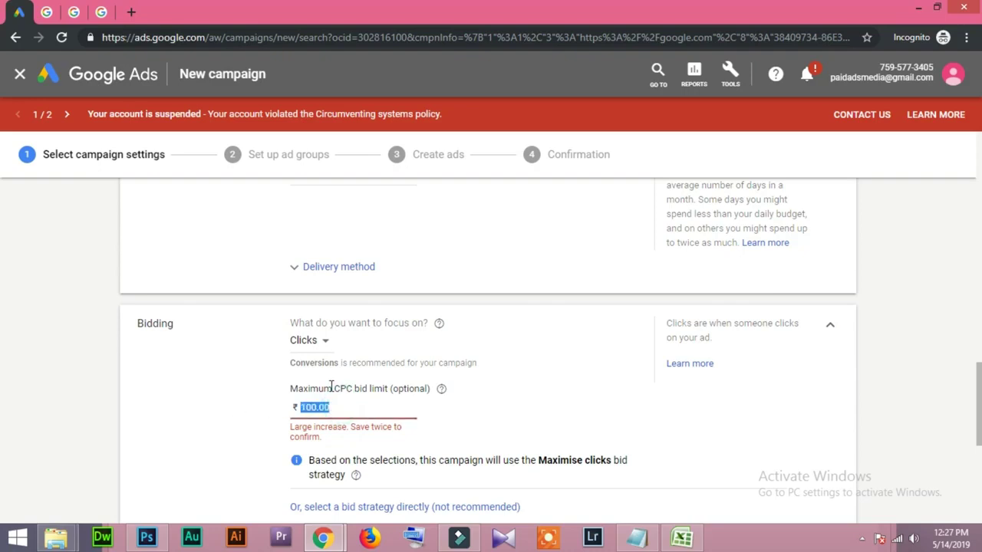
left_click(318, 340)
left_click(316, 379)
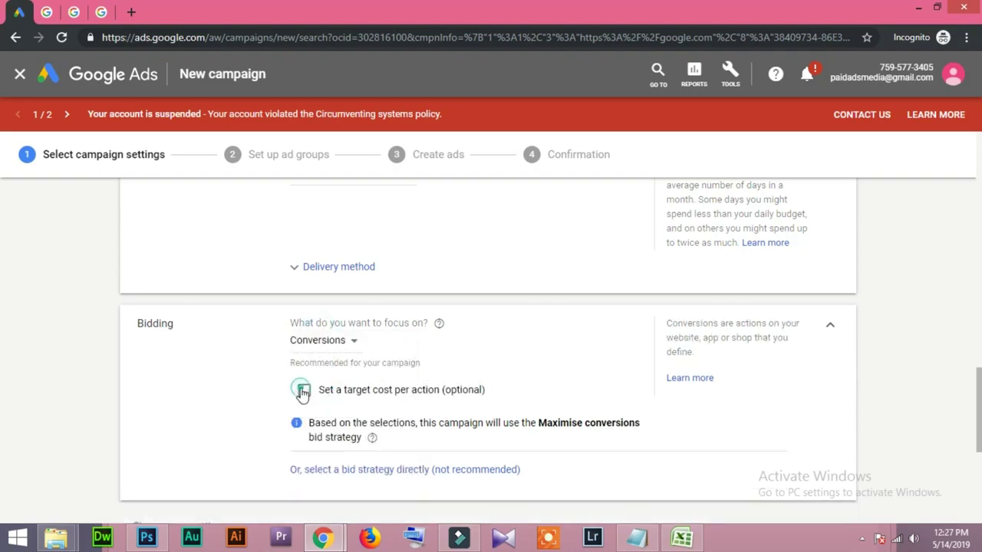
left_click(303, 391)
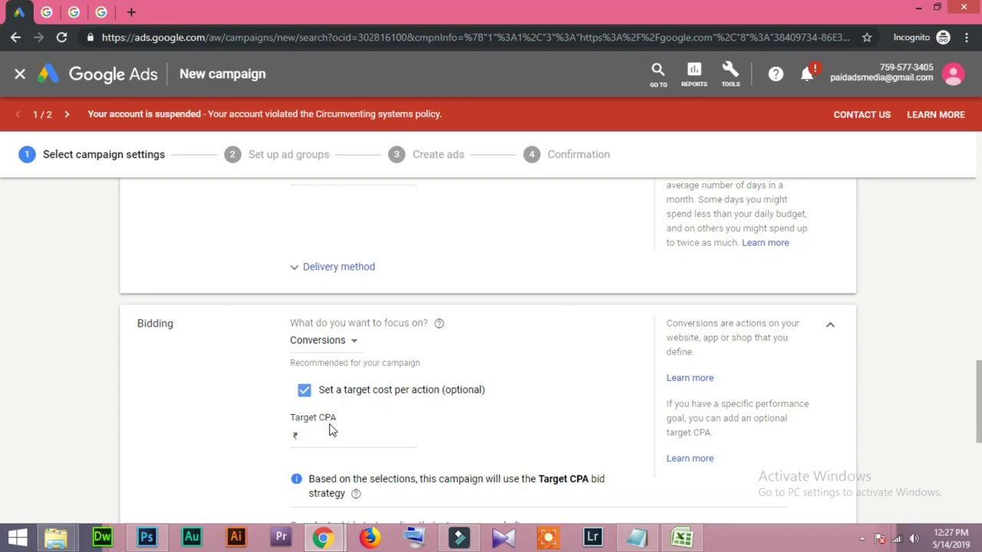
left_click(304, 391)
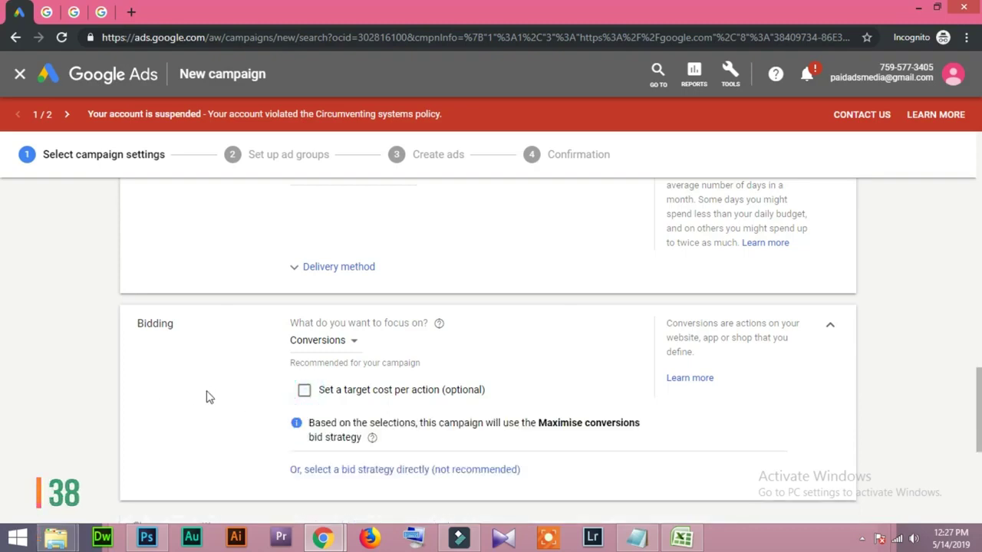